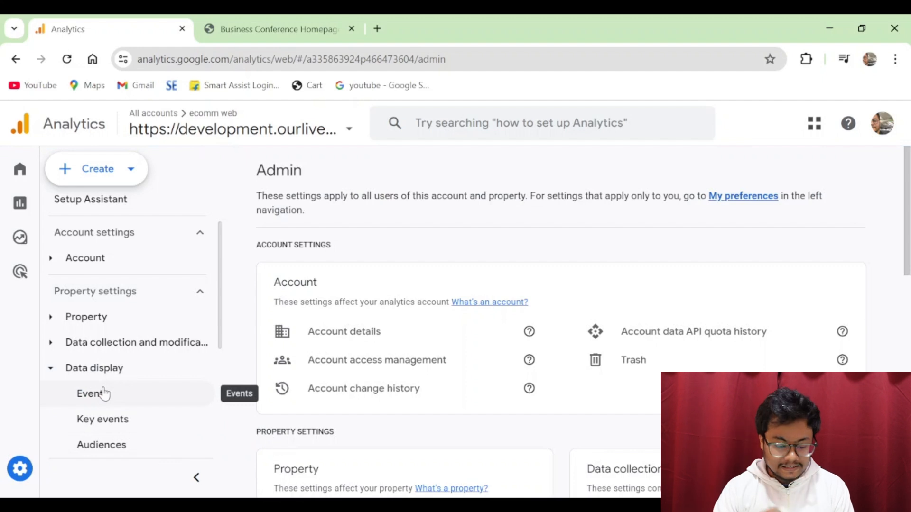
- Go to the property's Events page from the Data display card in Admin
scroll(332, 368, "down", 5)
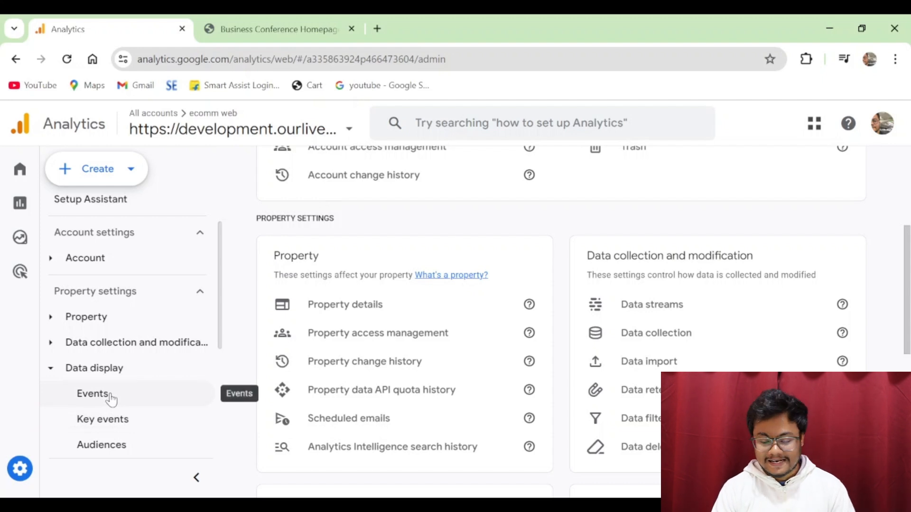
scroll(494, 329, "down", 6)
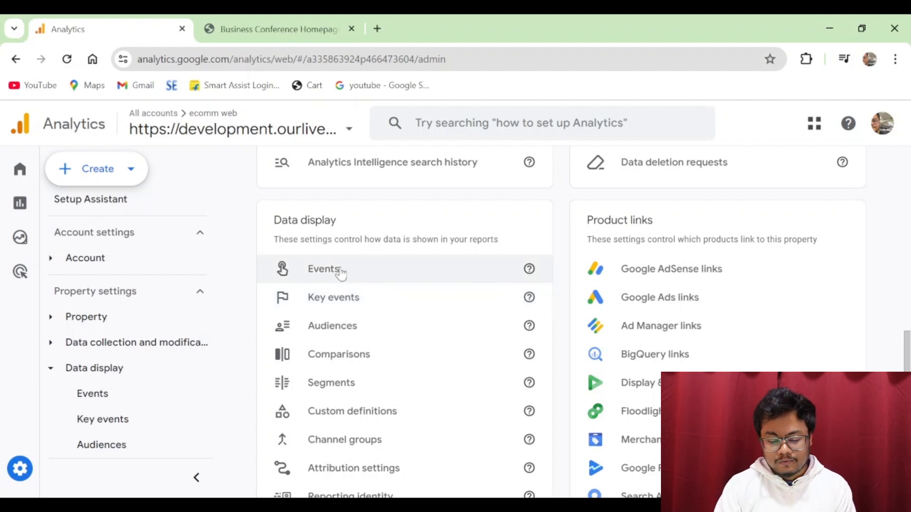
left_click(340, 269)
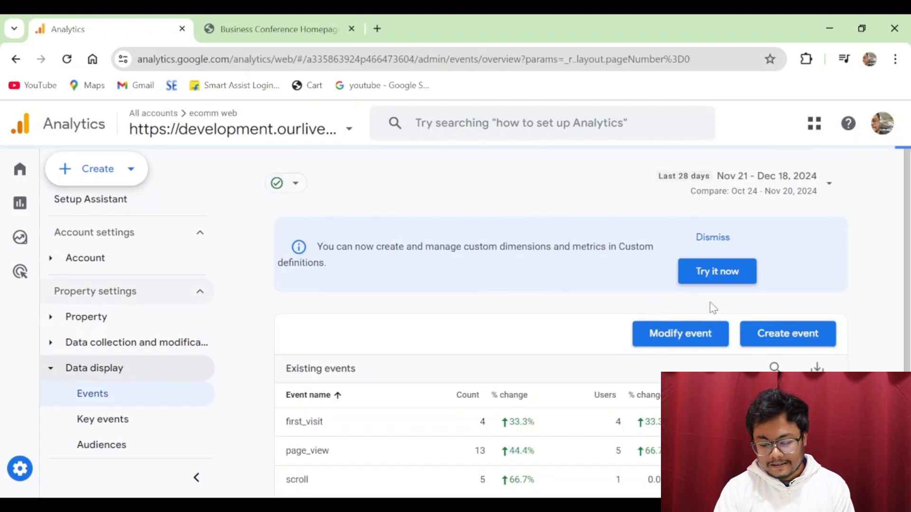
scroll(863, 244, "down", 1)
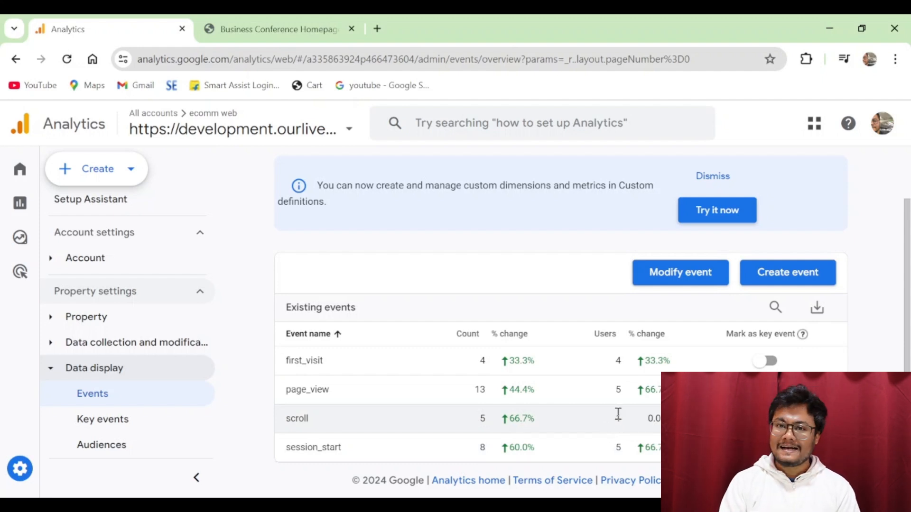
- Open the Business Conference GET TICKETS page in a new tab and view its full address
left_click(298, 27)
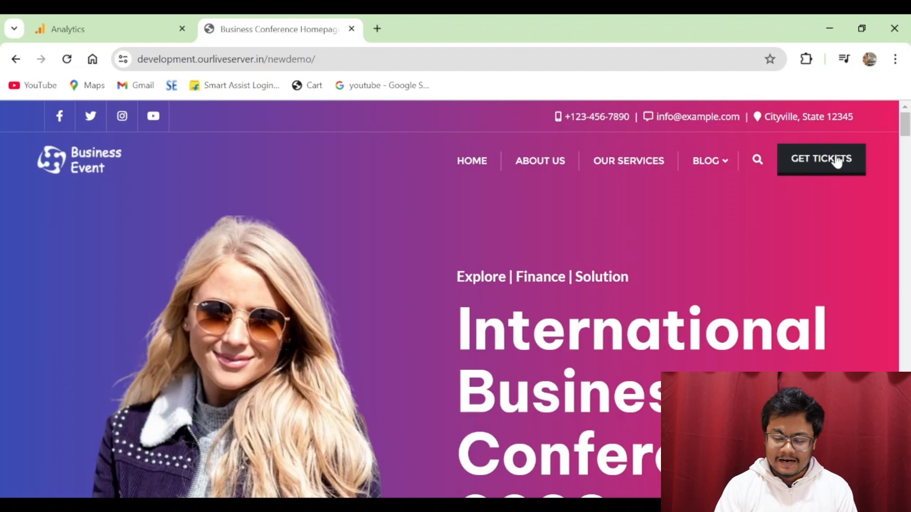
left_click(813, 168)
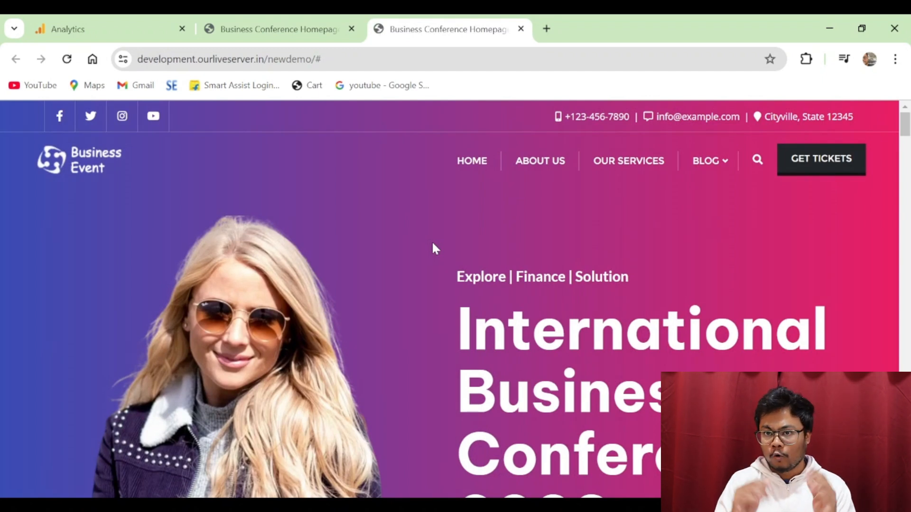
left_click(331, 60)
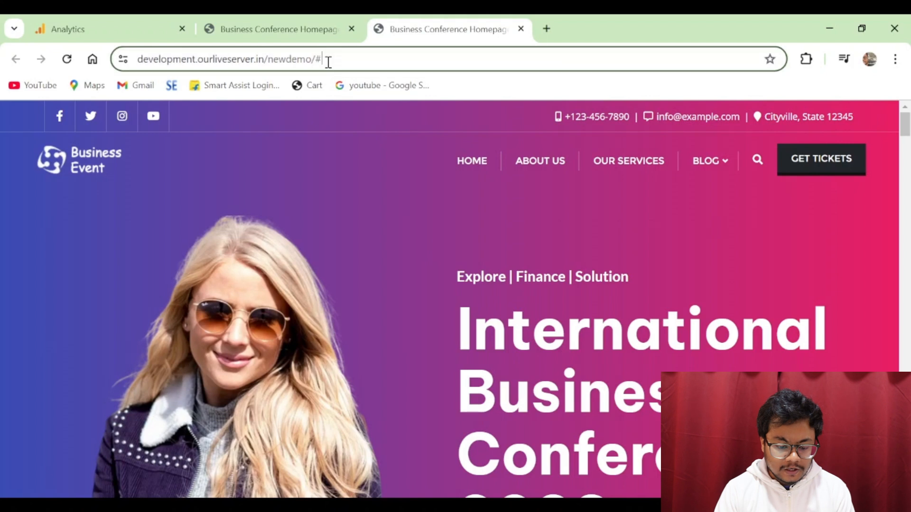
key("End")
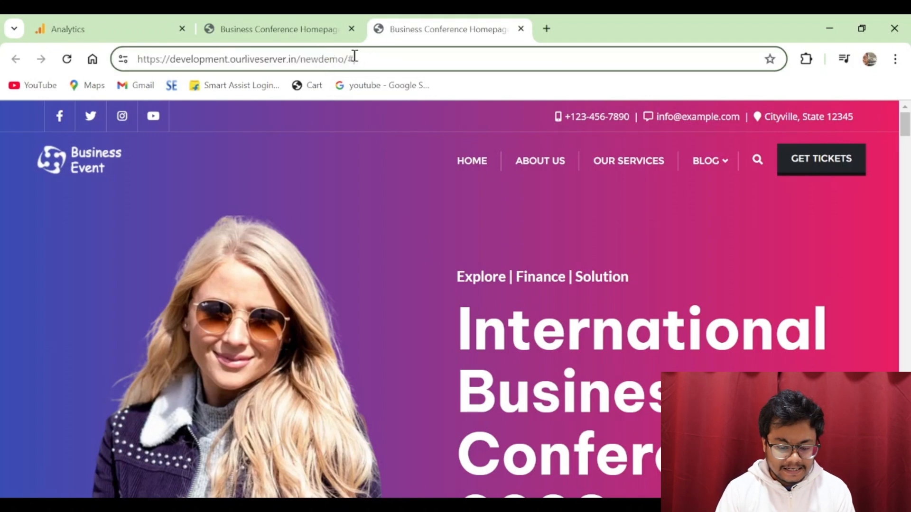
- Select the ticket page's full URL, then return to the Analytics Events page
left_click(319, 33)
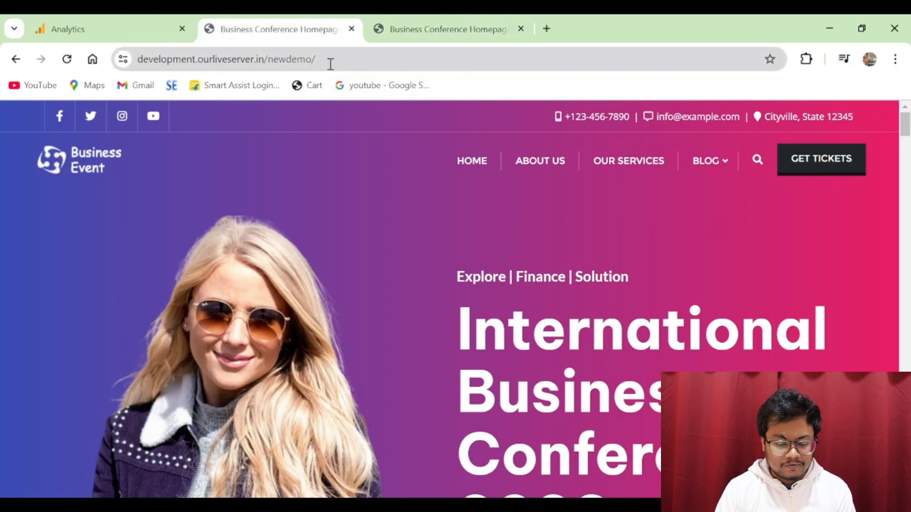
left_click(423, 27)
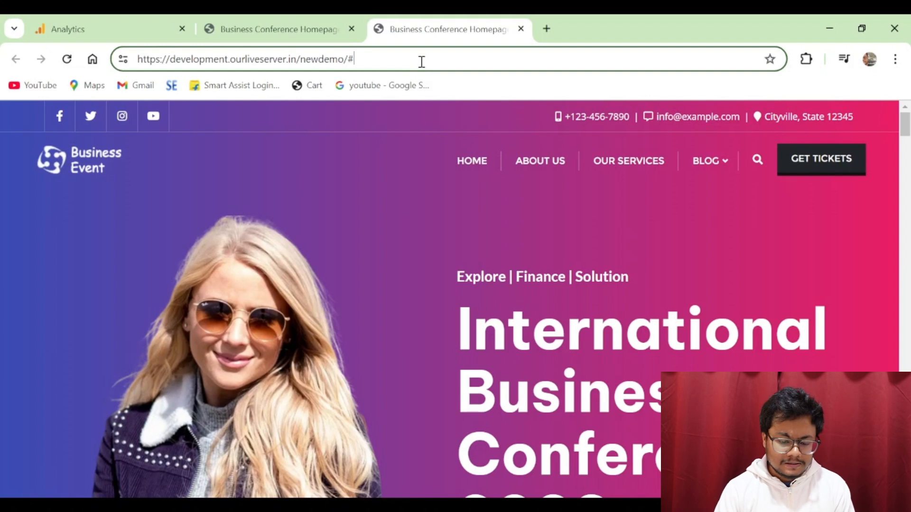
left_click(422, 62)
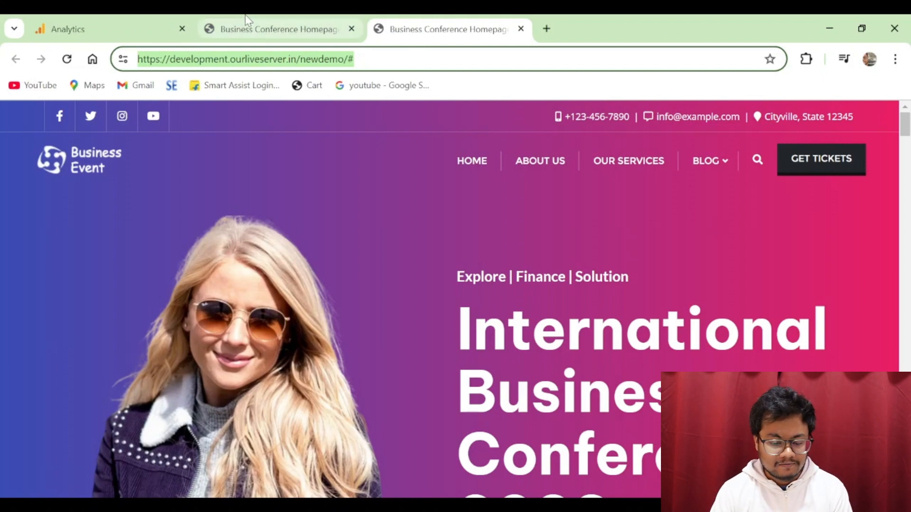
left_click(142, 17)
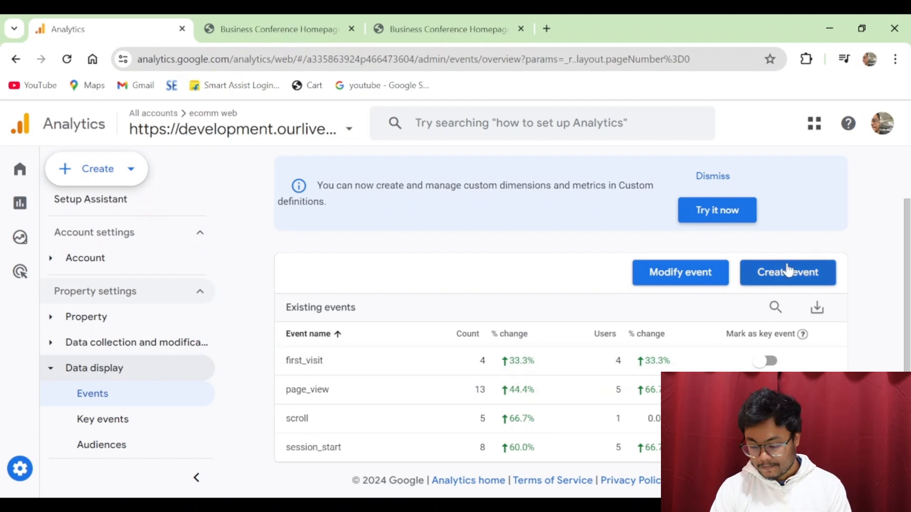
- Start a new custom event named 'ticket sales' and select the matching condition's parameter field
left_click(788, 280)
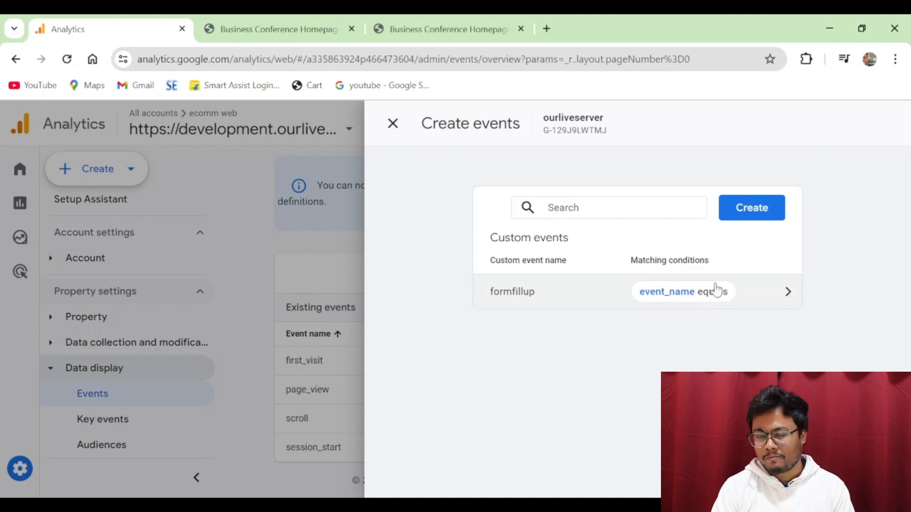
left_click(760, 213)
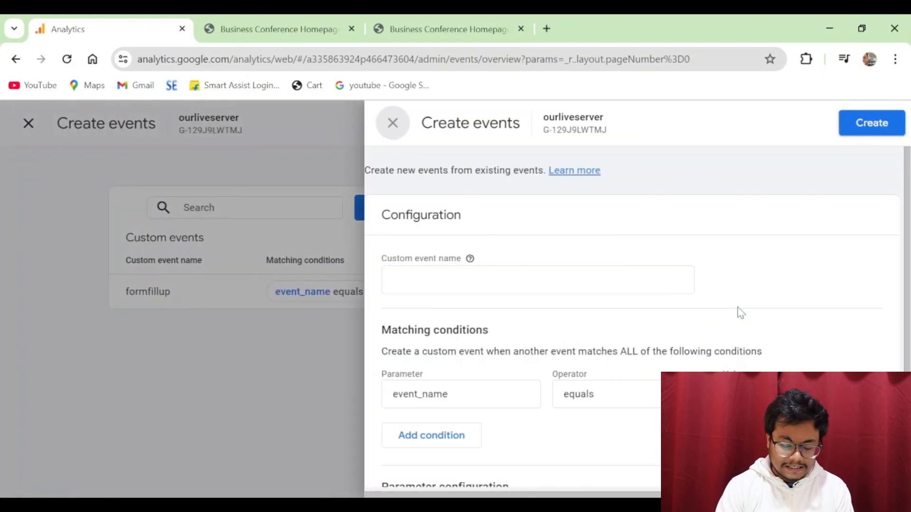
left_click(476, 278)
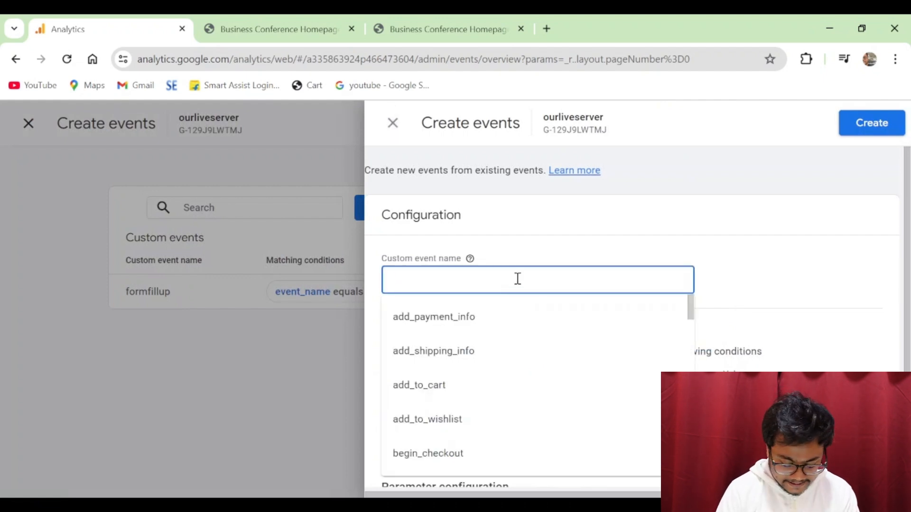
type("ticket")
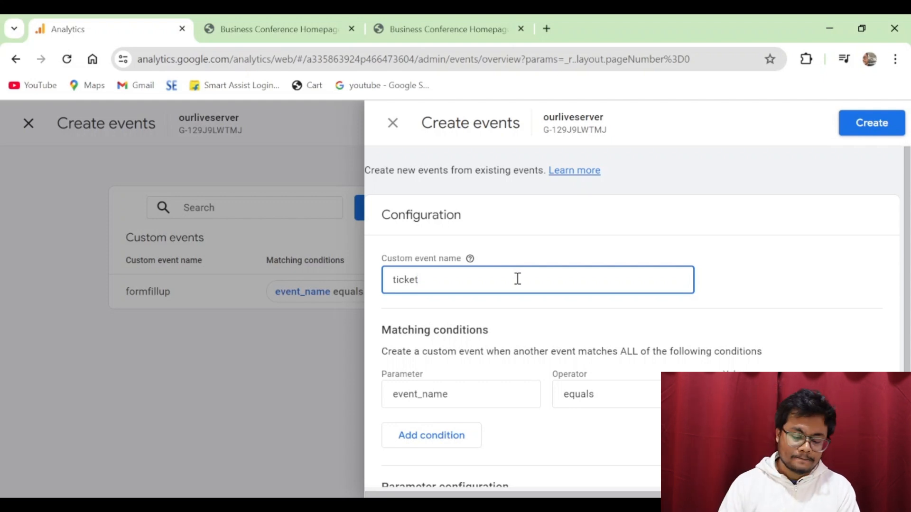
type("sales")
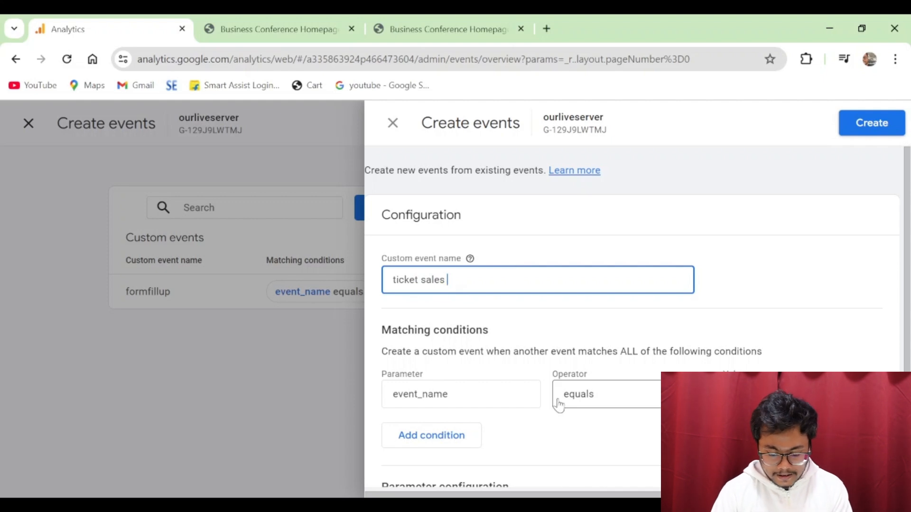
scroll(511, 364, "down", 1)
left_click(493, 328)
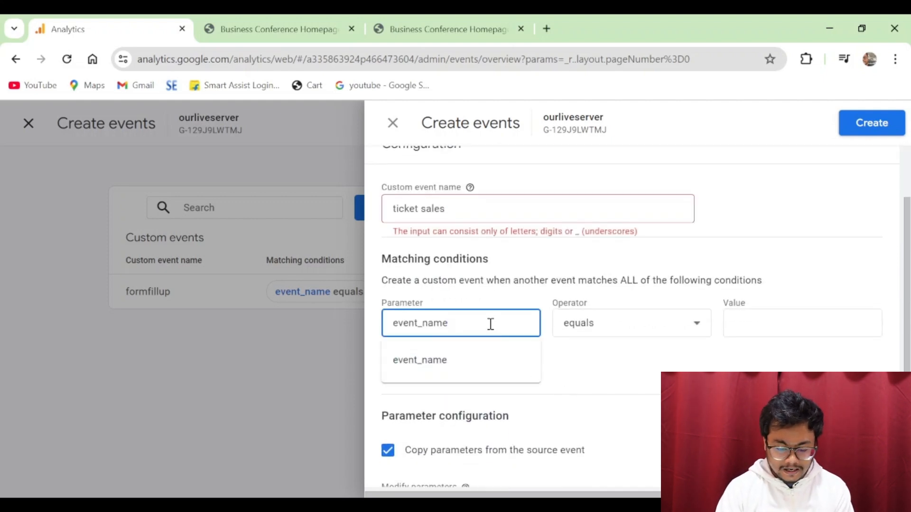
- Replace the condition's event_name parameter with page_location from the suggestion list
double_click(490, 324)
key("BackSpace")
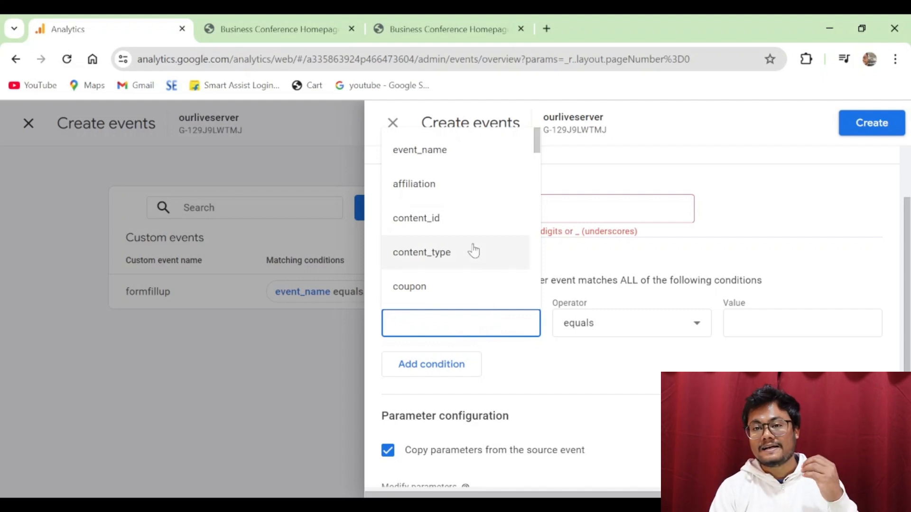
scroll(474, 247, "down", 2)
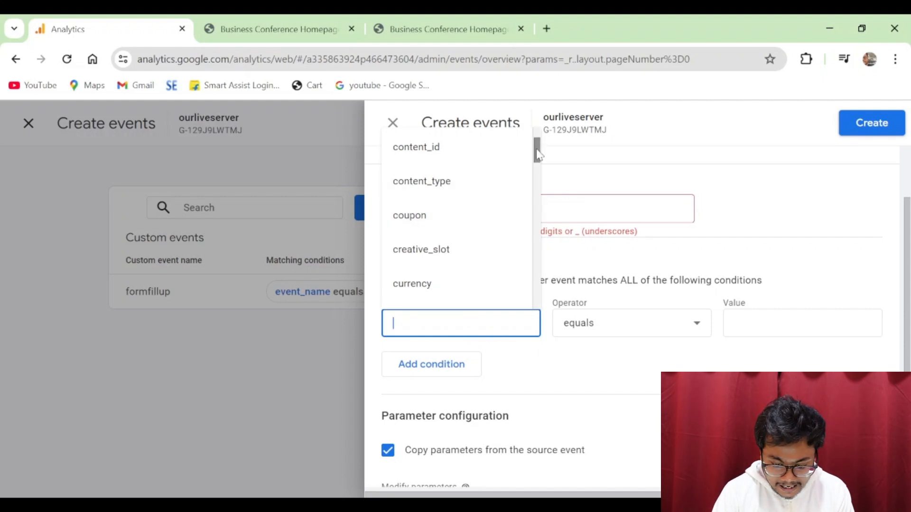
left_click_drag(537, 148, 544, 181)
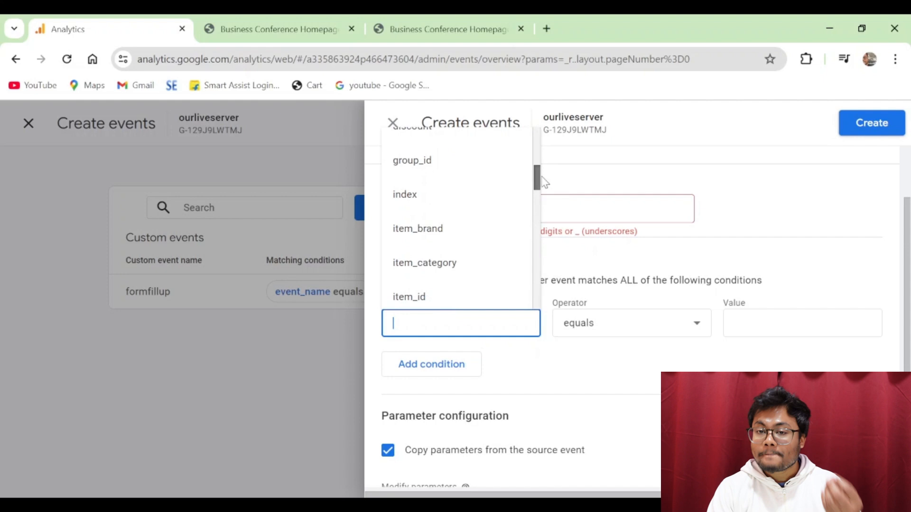
left_click_drag(542, 178, 537, 237)
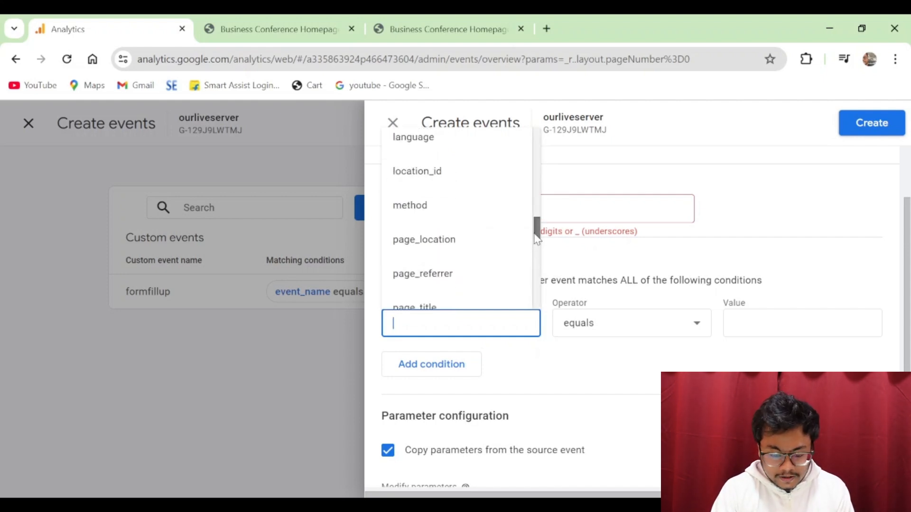
left_click(461, 247)
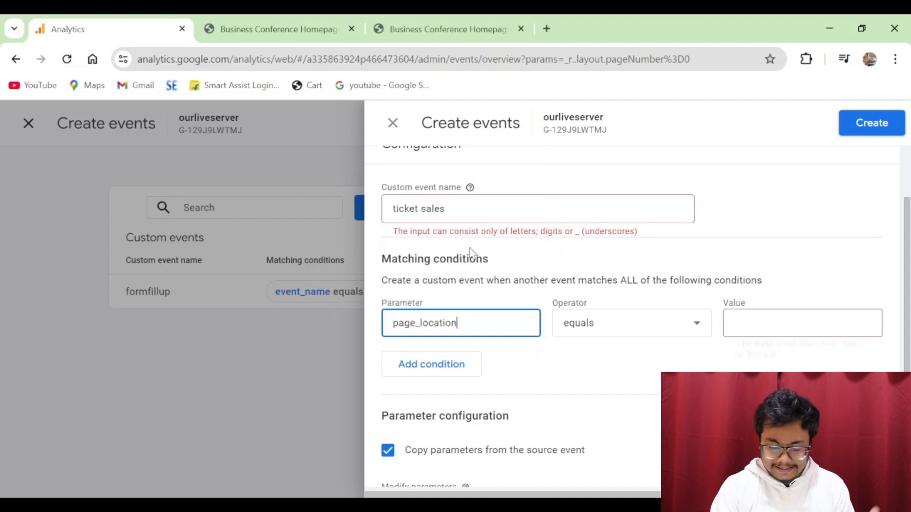
- Change the name to 'ticket_', then delete the custom event name entirely
left_click(429, 215)
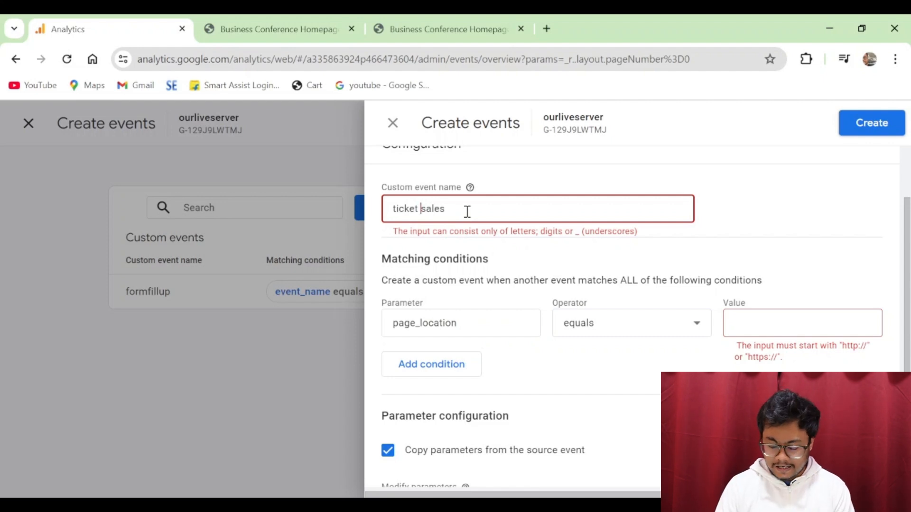
key("BackSpace")
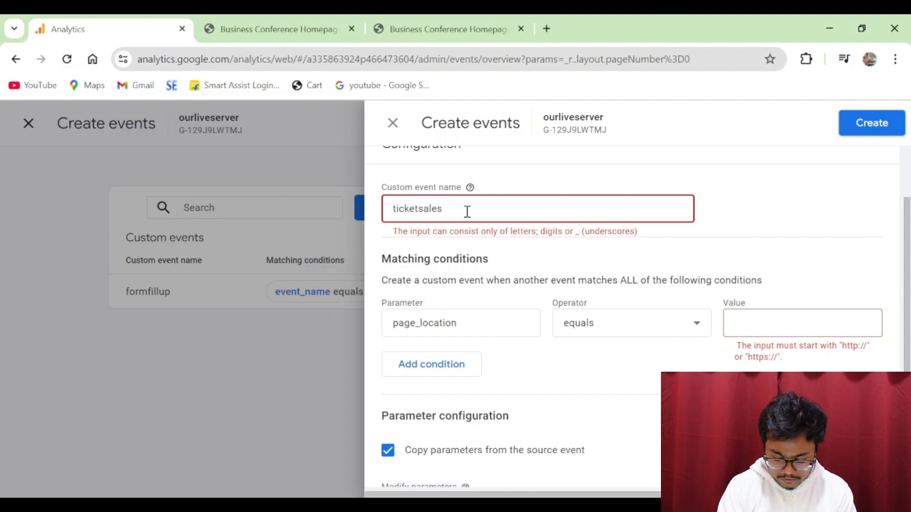
type("_")
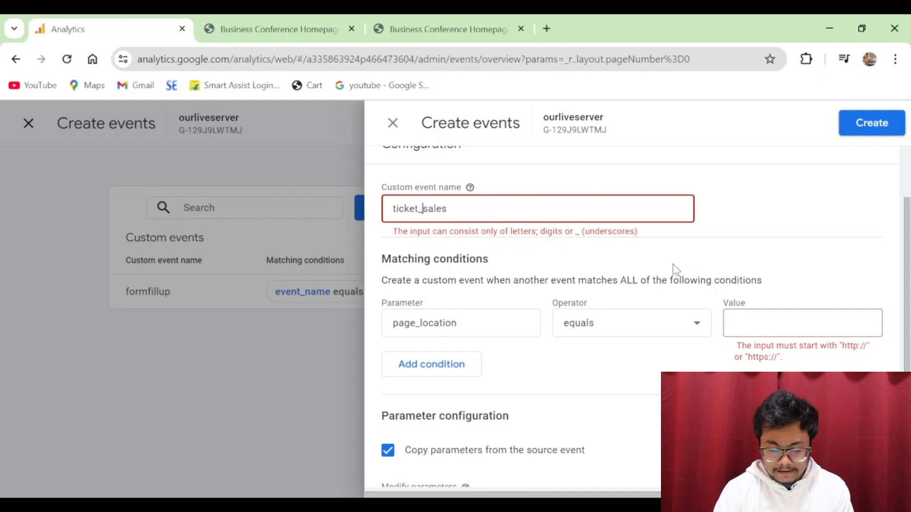
double_click(506, 207)
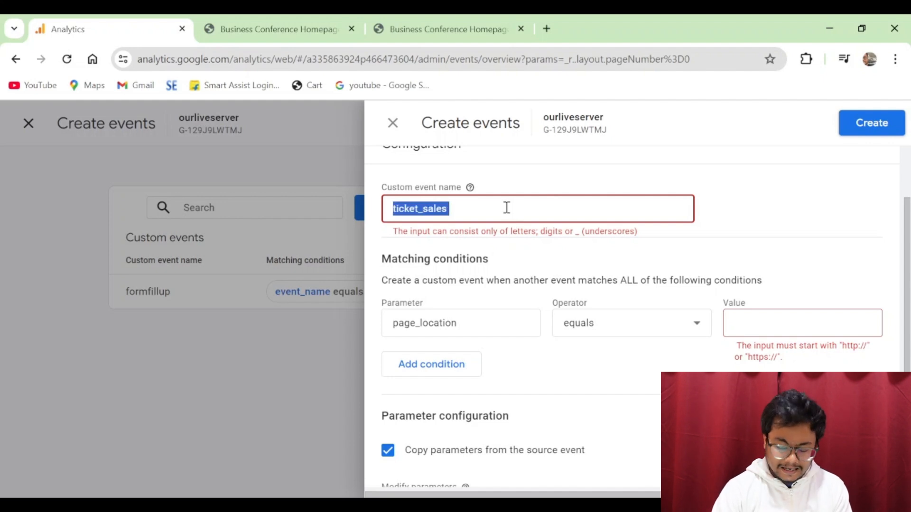
key("BackSpace")
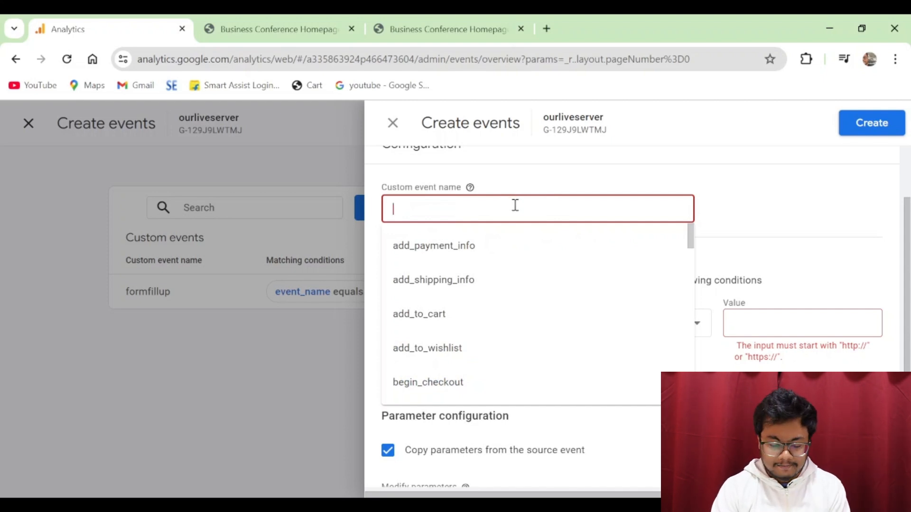
- Pick checkout_progress from the suggestions as the custom event name
scroll(460, 271, "down", 2)
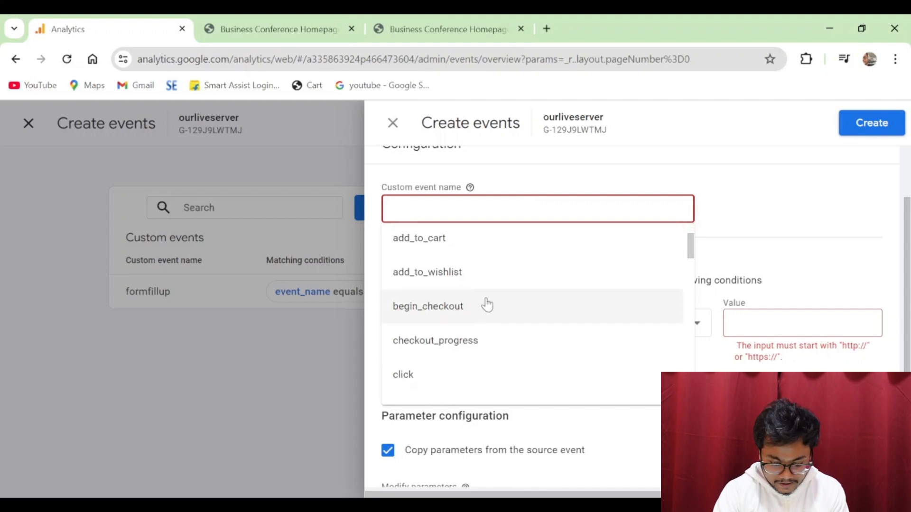
scroll(487, 306, "down", 2)
left_click(471, 275)
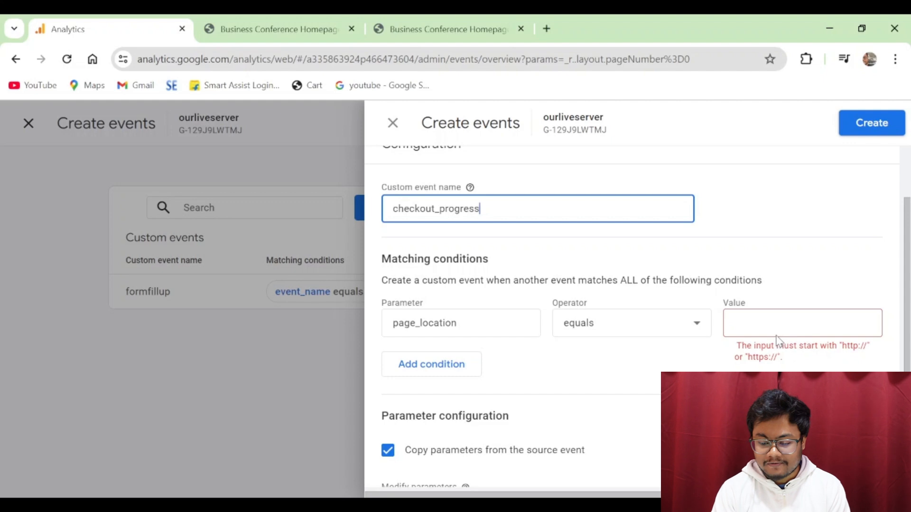
- Paste the ticket page URL ending in ourliveserver.in/newdemo/# as the page_location value
left_click(802, 320)
key("ctrl+v")
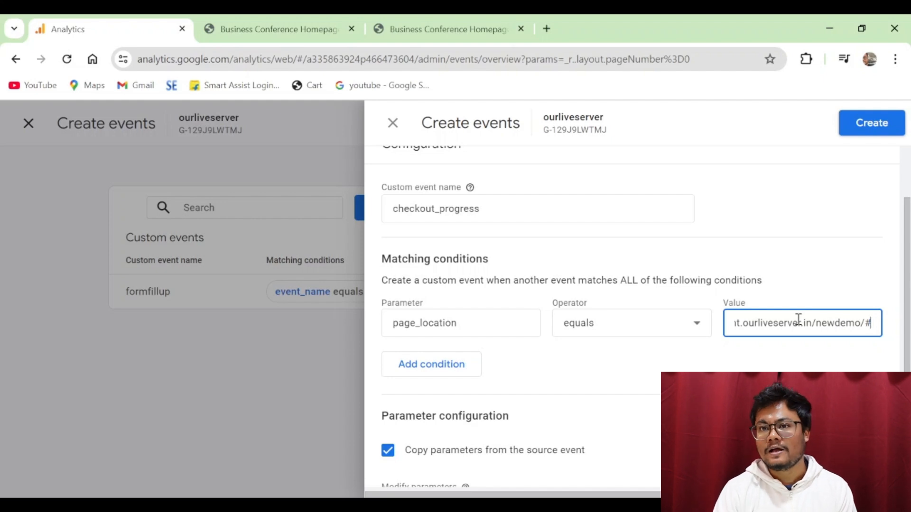
scroll(604, 382, "down", 1)
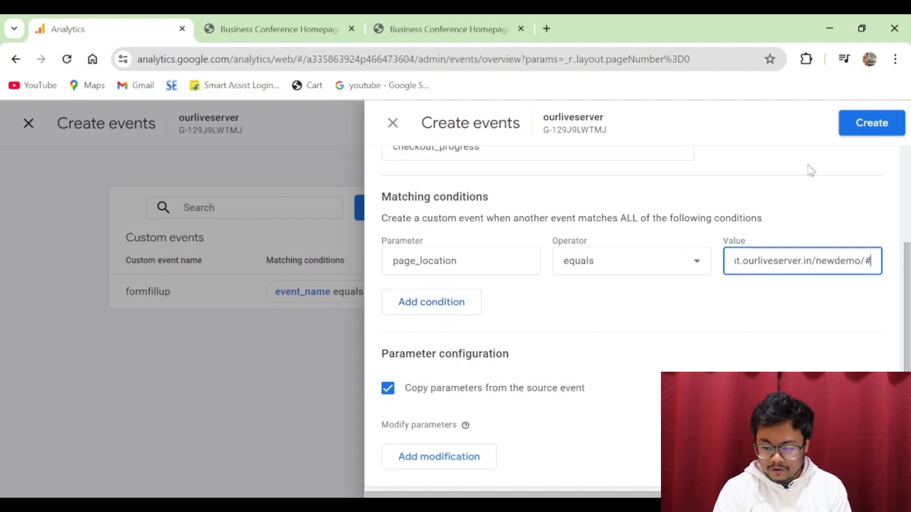
- Create the checkout_progress event and close the Create events panel
left_click(871, 123)
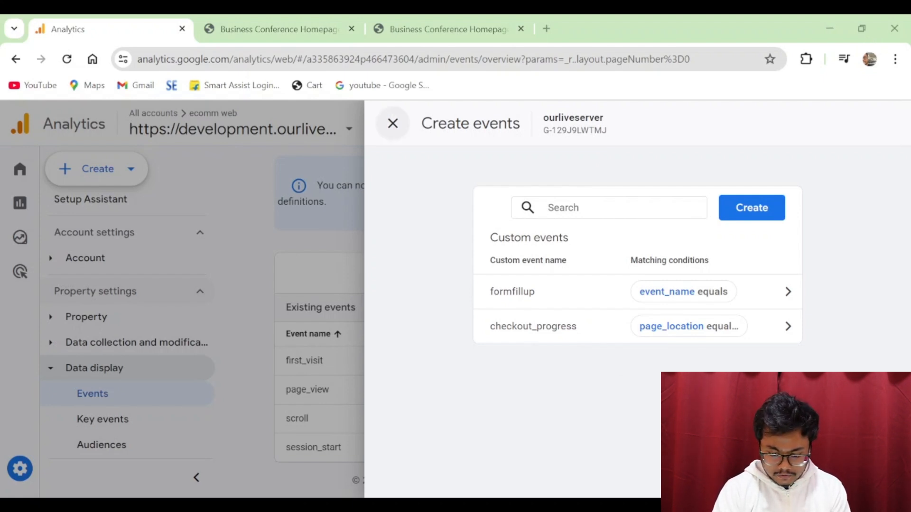
left_click(393, 124)
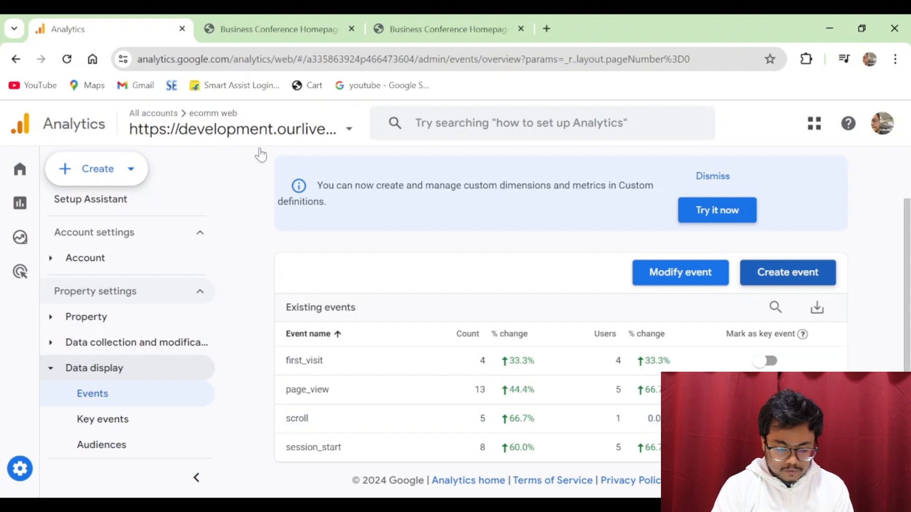
left_click(69, 63)
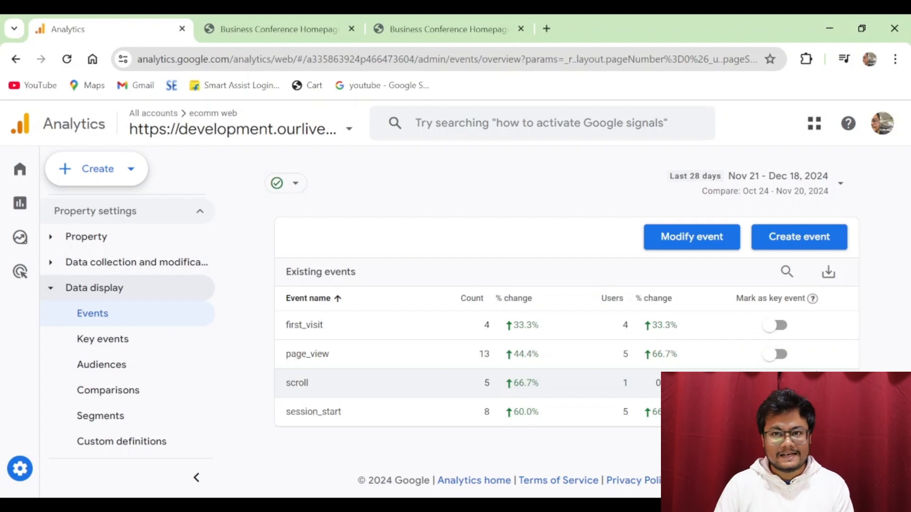
left_click(778, 327)
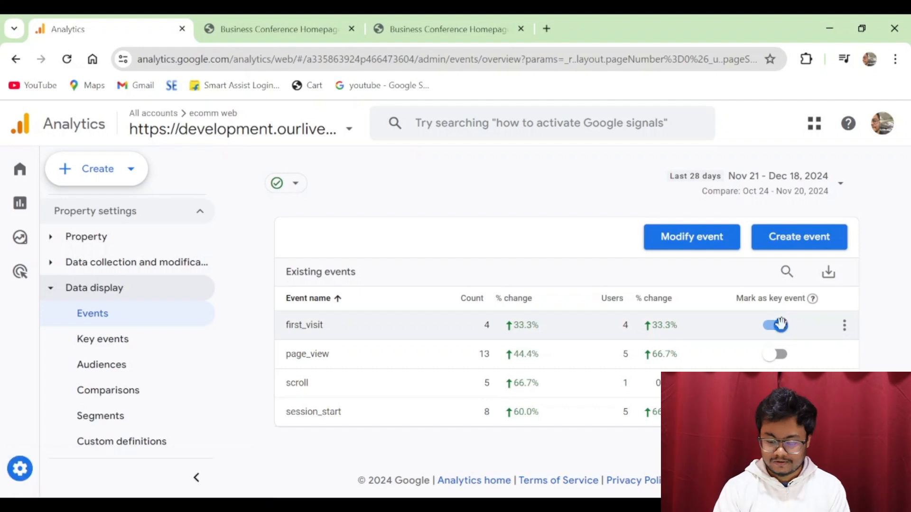
left_click(777, 327)
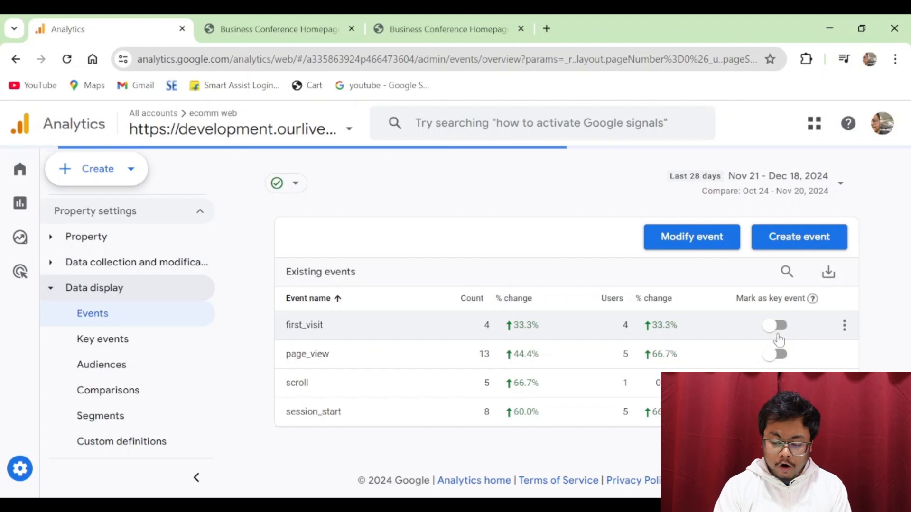
- Add checkout_progress as a new key event, then return to the Events page
left_click(104, 339)
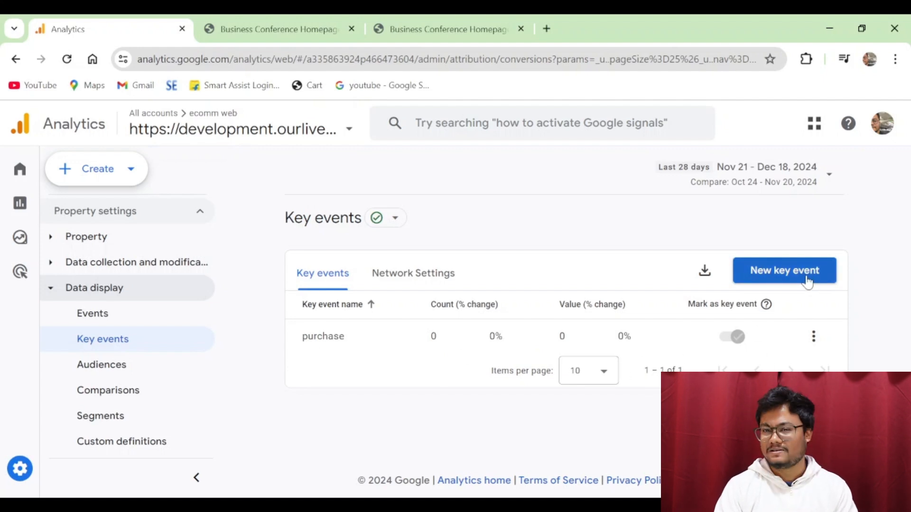
left_click(785, 278)
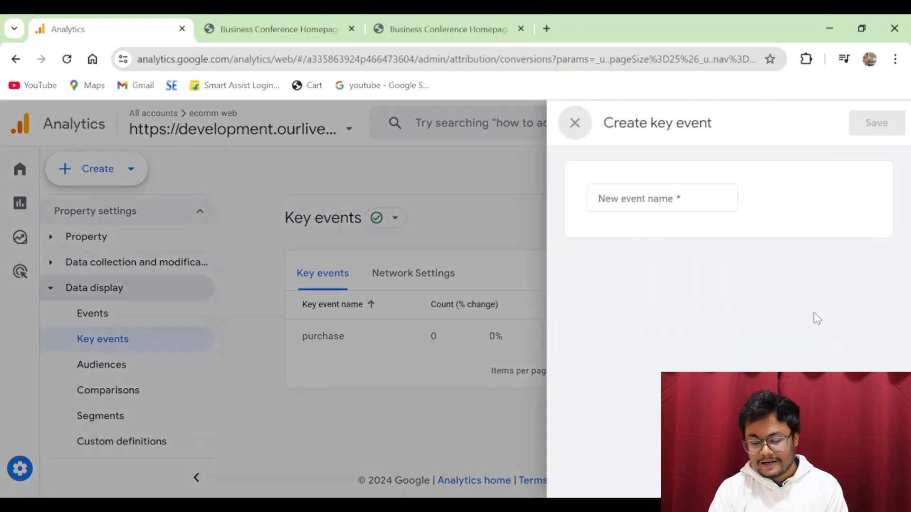
left_click(683, 199)
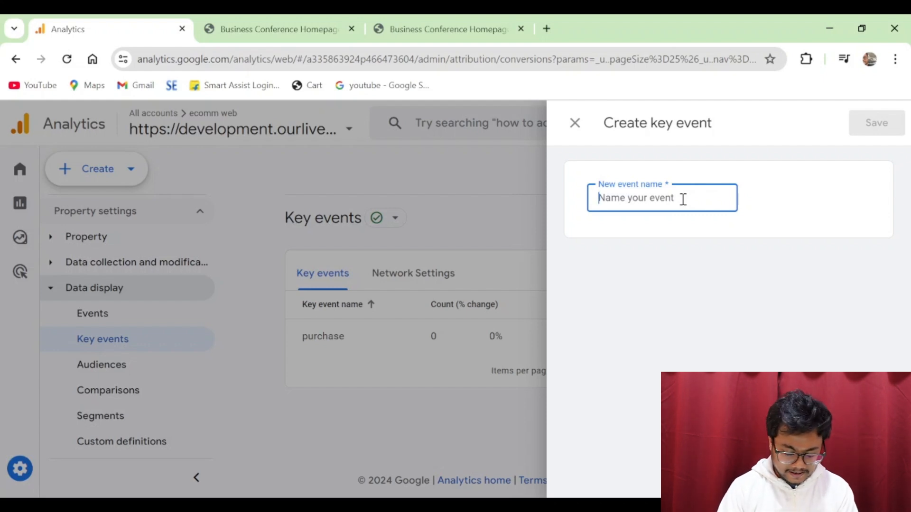
type("chec")
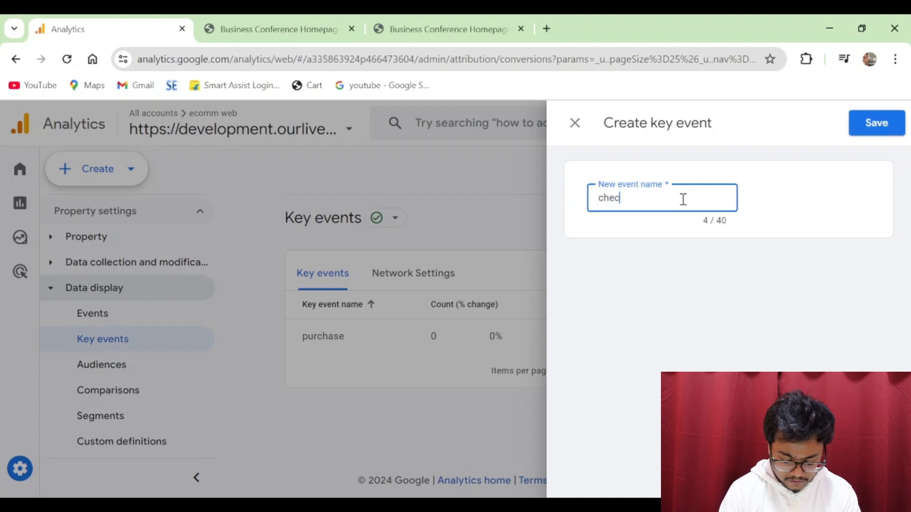
type("kout")
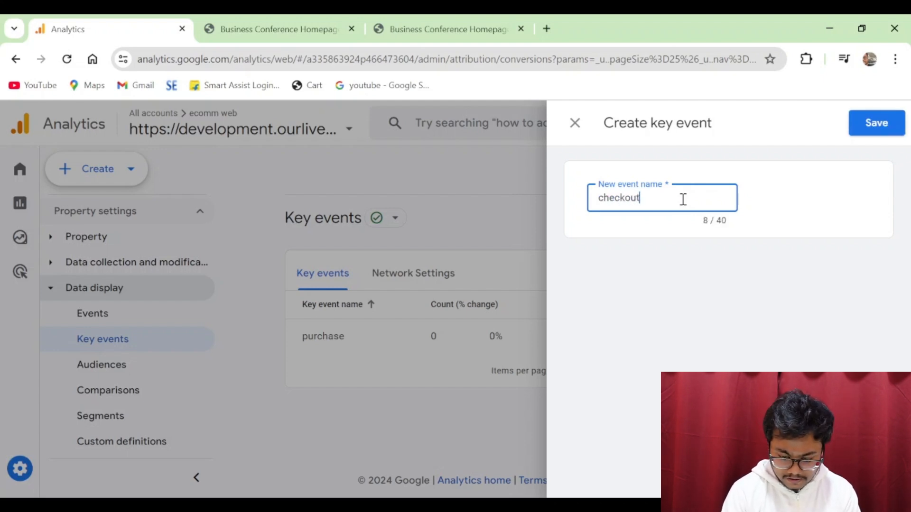
type("_progress")
left_click(874, 124)
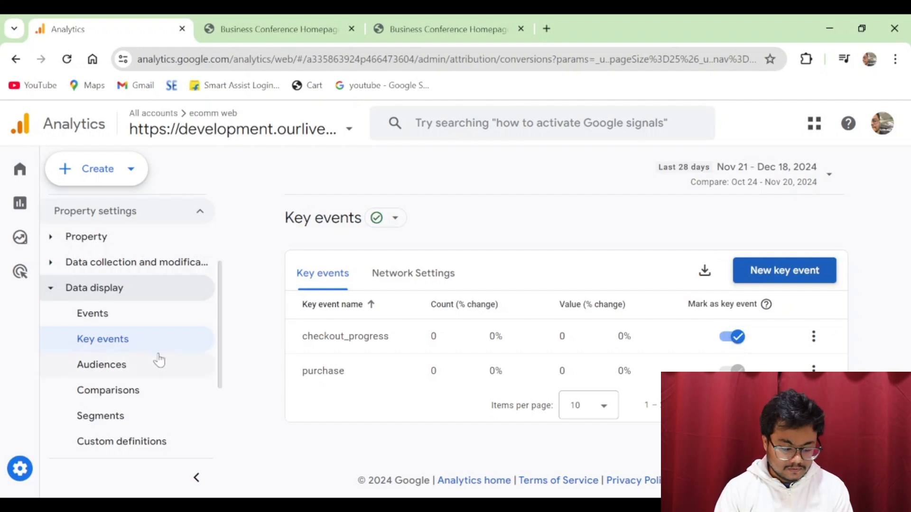
left_click(96, 314)
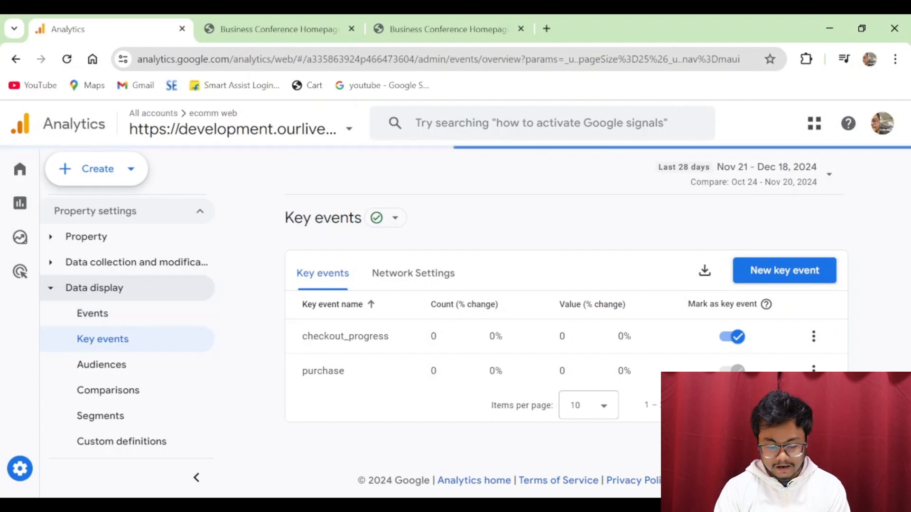
scroll(559, 308, "down", 2)
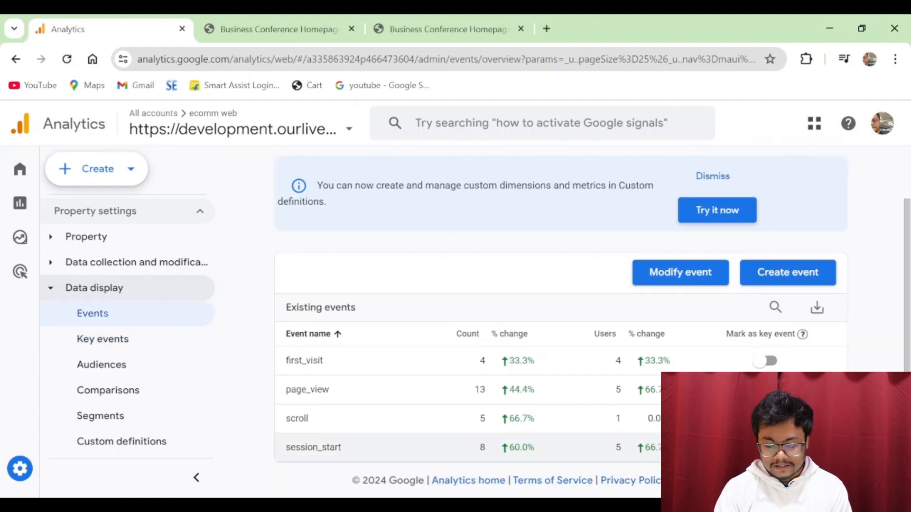